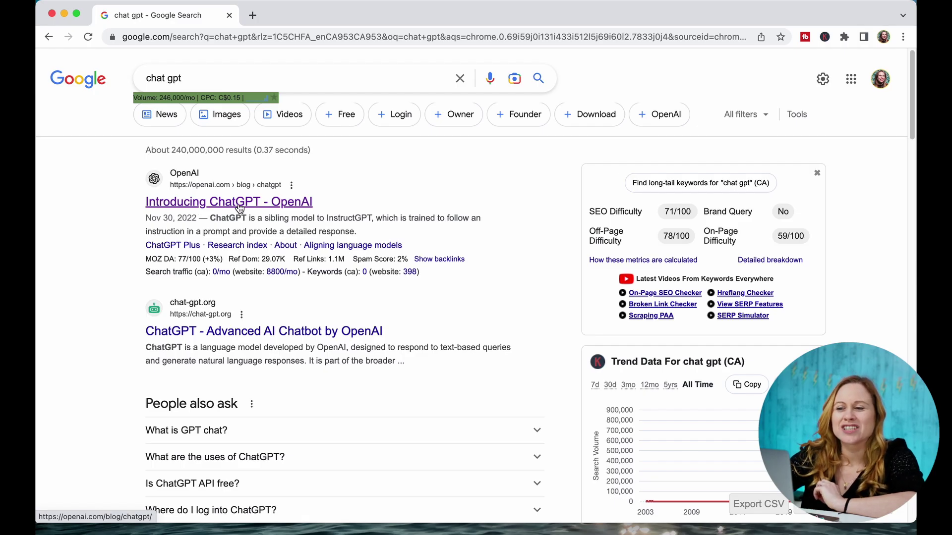
Step: Open OpenAI's 'Introducing ChatGPT' article from the results and launch ChatGPT from it in a new tab
left_click(260, 204)
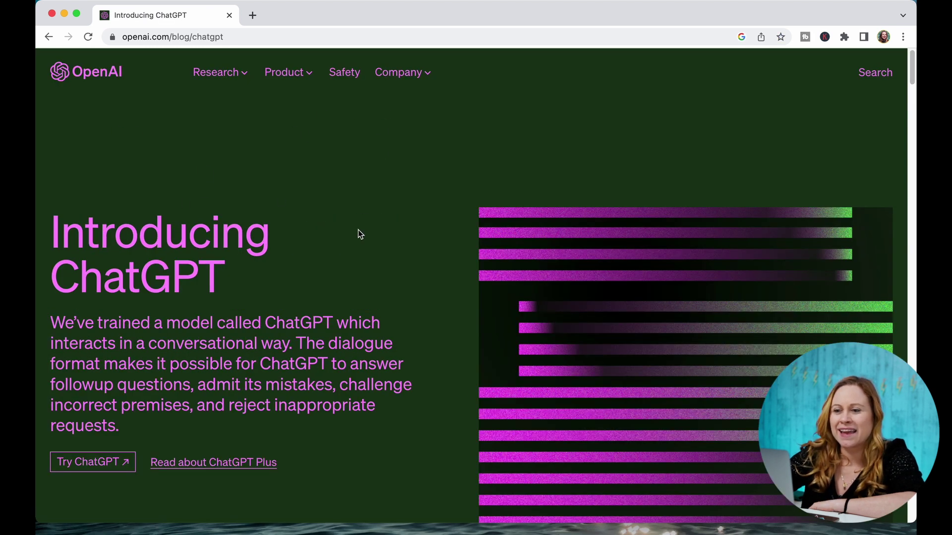
scroll(358, 230, "down", 5)
scroll(358, 230, "up", 5)
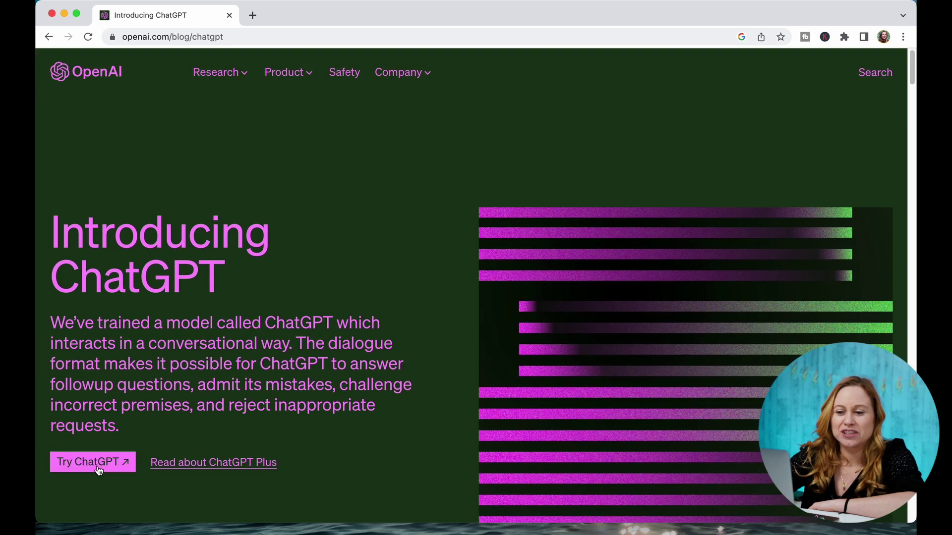
left_click(94, 462)
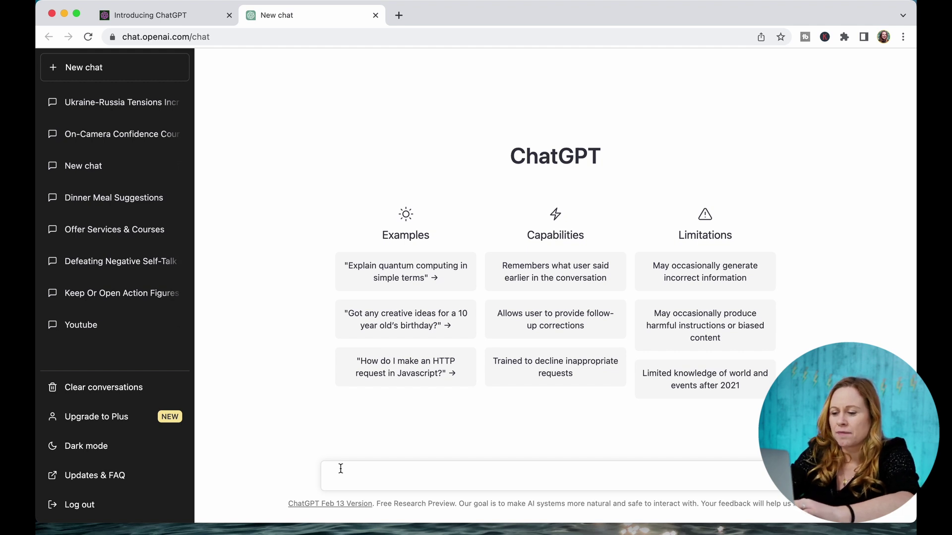
Step: Ask ChatGPT for a 'YouTube video script on what to say in your first youtube video' and read the reply
type("can you ")
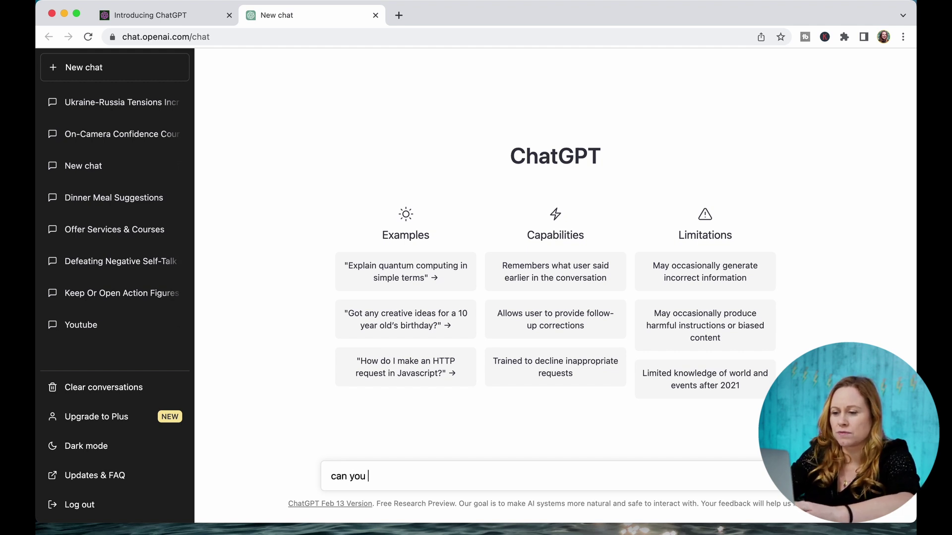
type("write a video")
key("BackSpace")
key("BackSpace")
key("BackSpace")
key("BackSpace")
key("BackSpace")
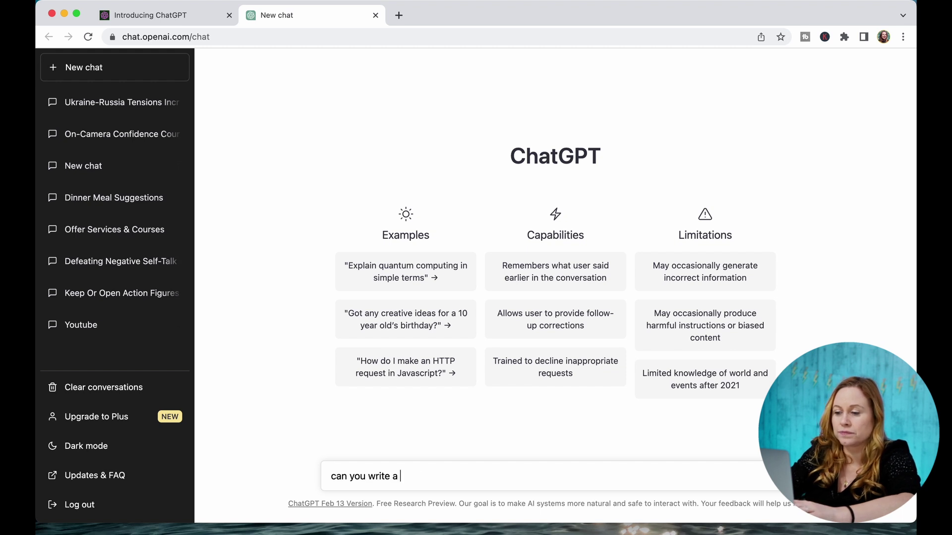
type("youtube video script on how to")
key("BackSpace")
key("BackSpace")
type("what to say in your first youtube video")
key("Return")
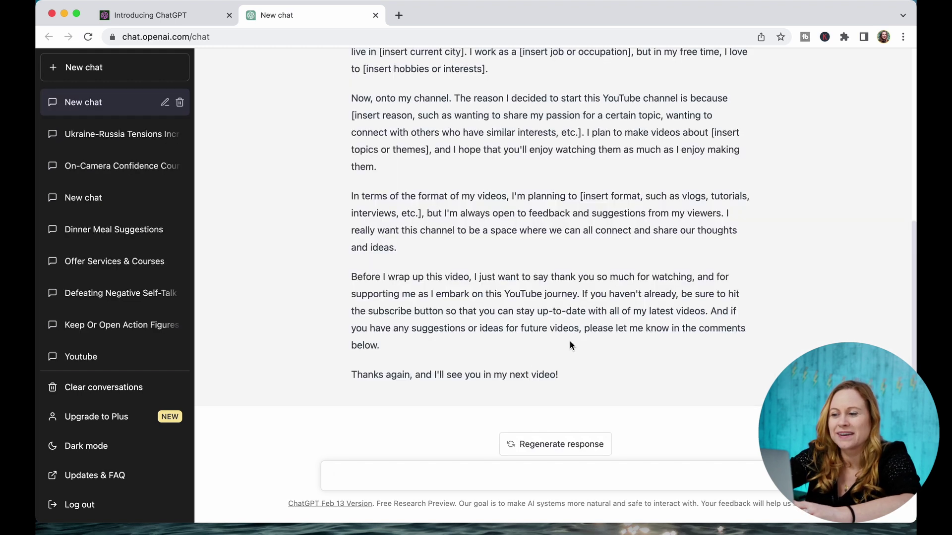
scroll(569, 341, "up", 6)
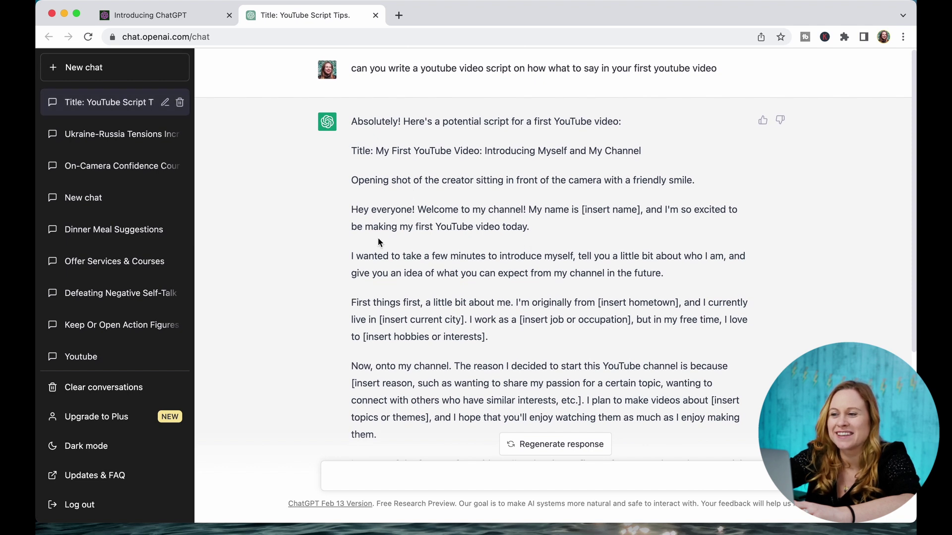
scroll(552, 268, "down", 5)
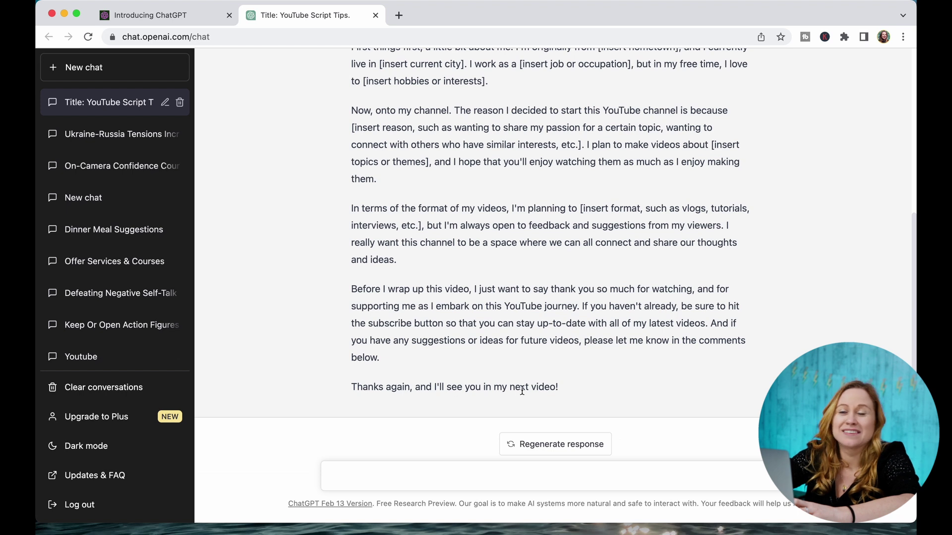
scroll(536, 342, "up", 3)
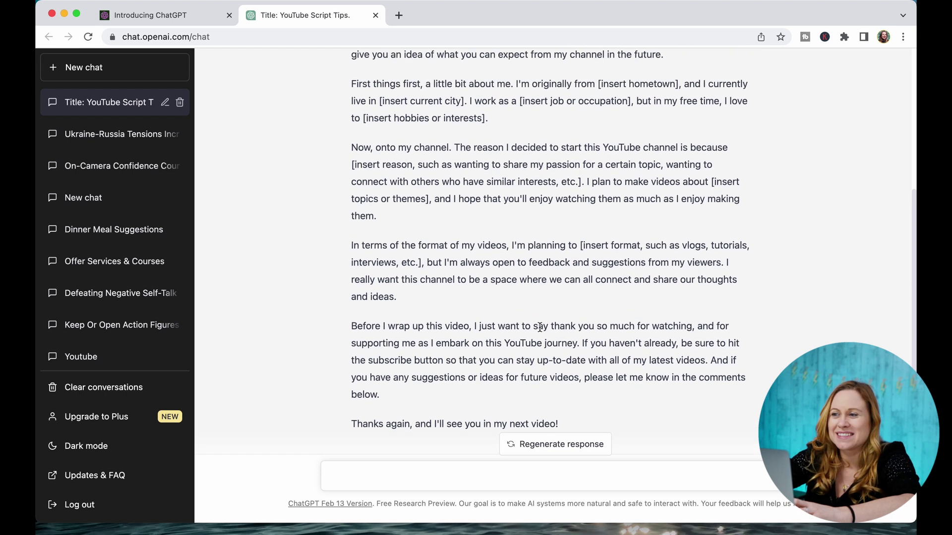
scroll(539, 328, "up", 5)
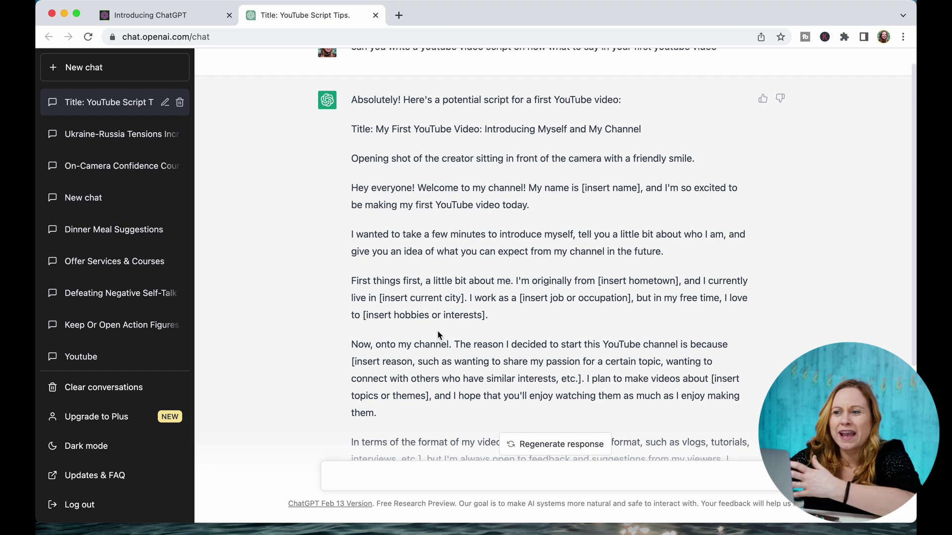
scroll(456, 248, "down", 6)
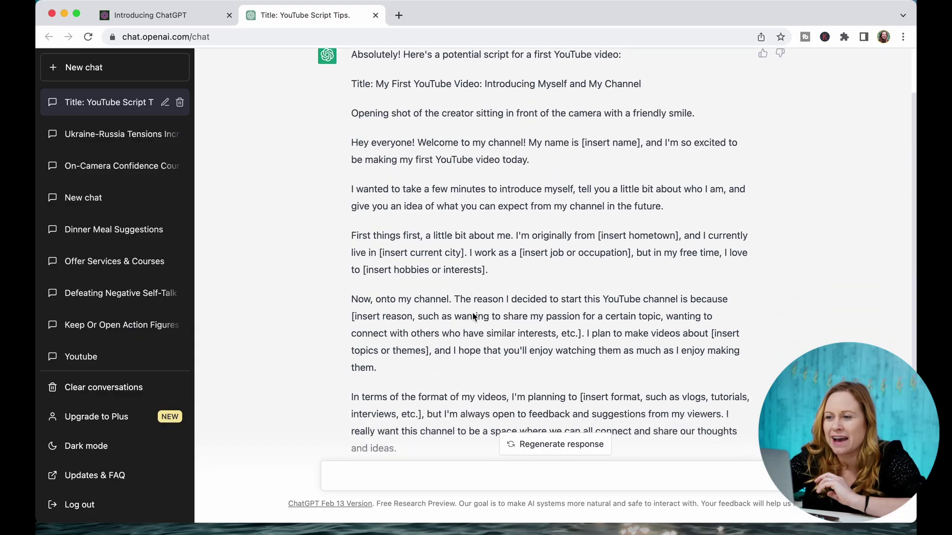
Step: Regenerate the script to get a second version, read it, then return to the first answer
scroll(473, 317, "down", 3)
scroll(473, 317, "up", 2)
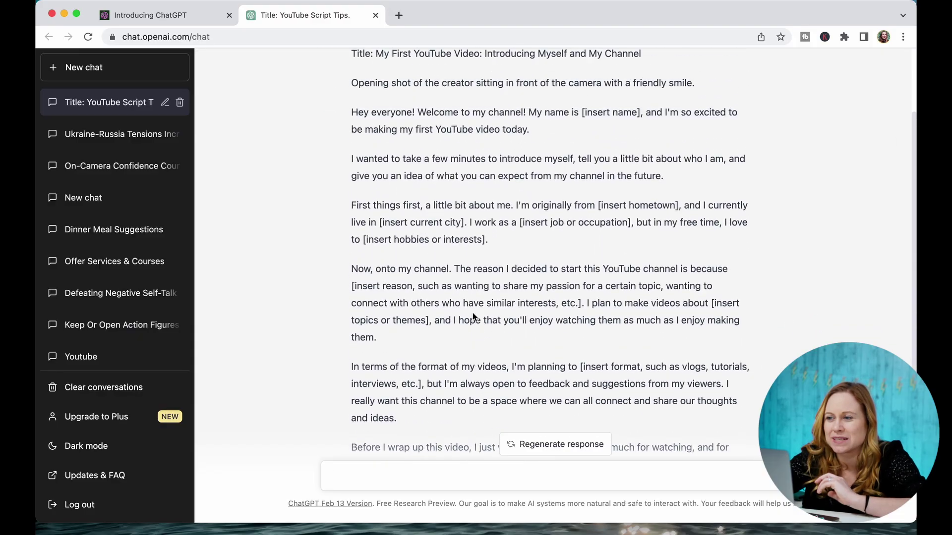
scroll(473, 317, "down", 4)
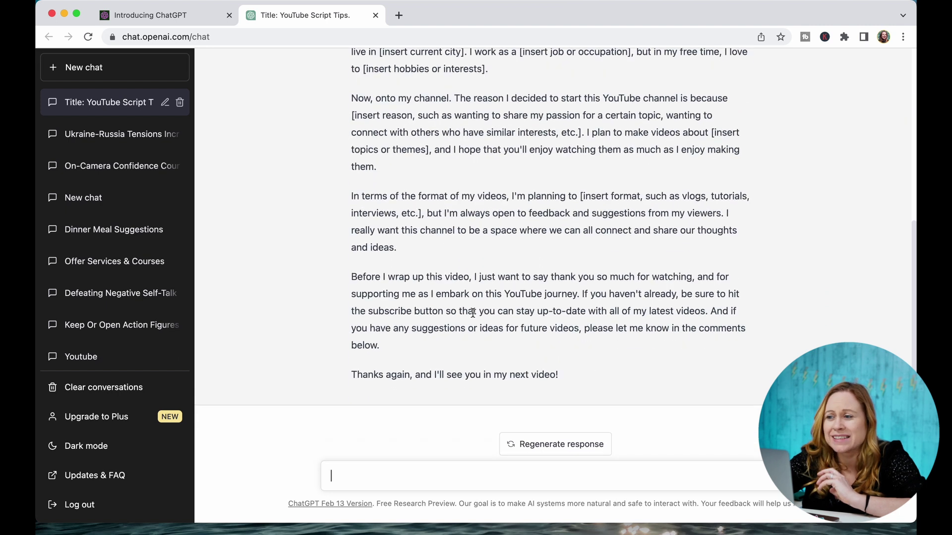
left_click(544, 444)
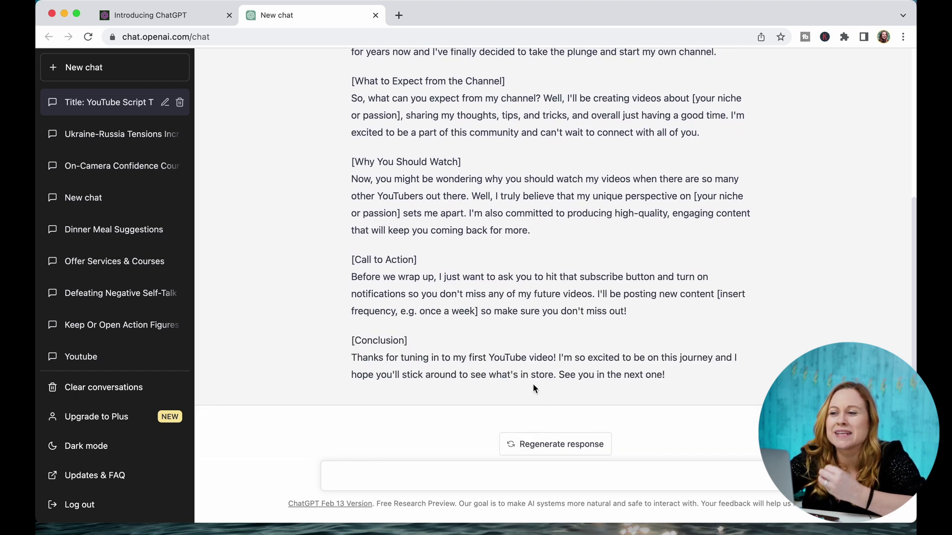
scroll(529, 389, "up", 5)
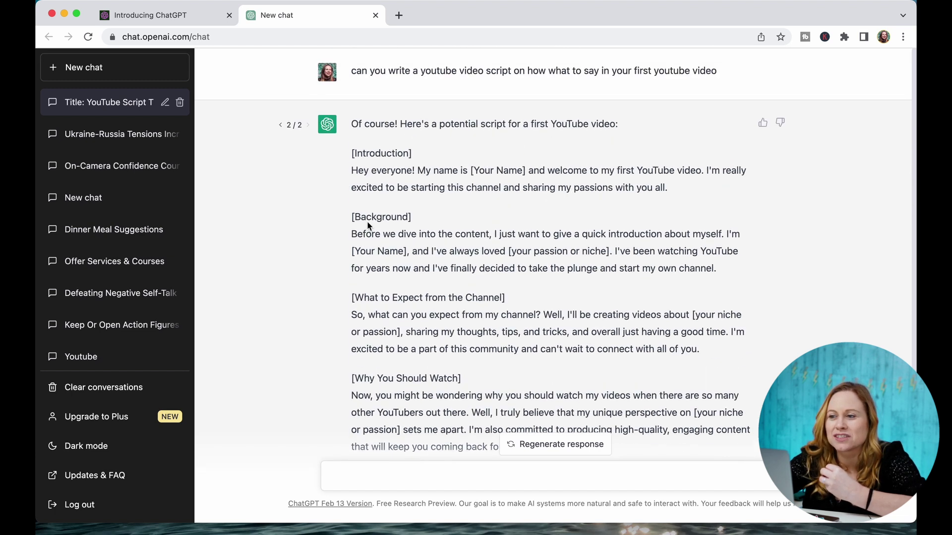
scroll(429, 309, "down", 4)
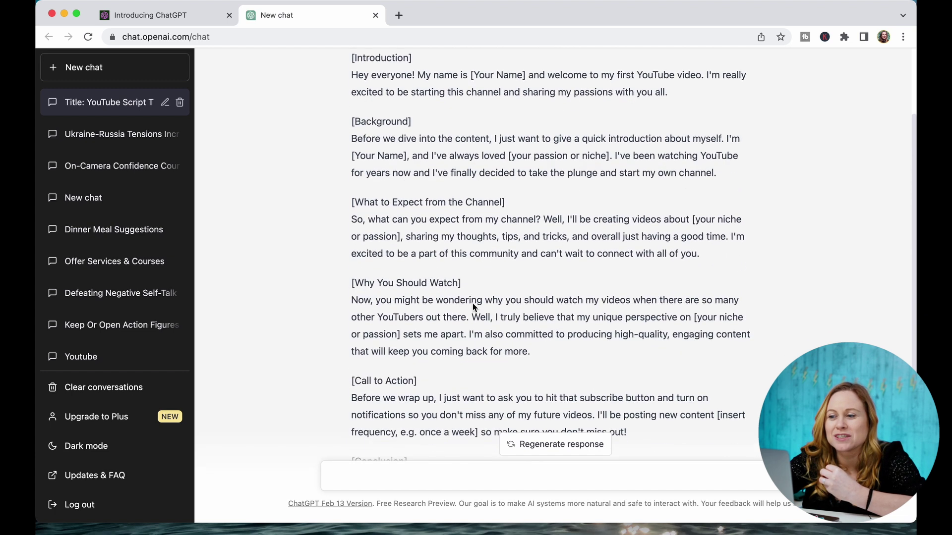
scroll(431, 312, "down", 2)
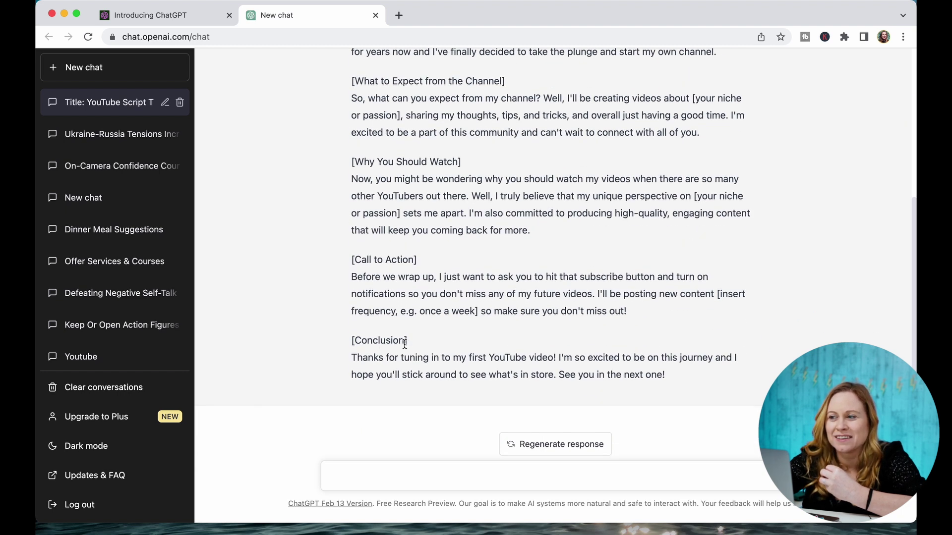
left_click(281, 126)
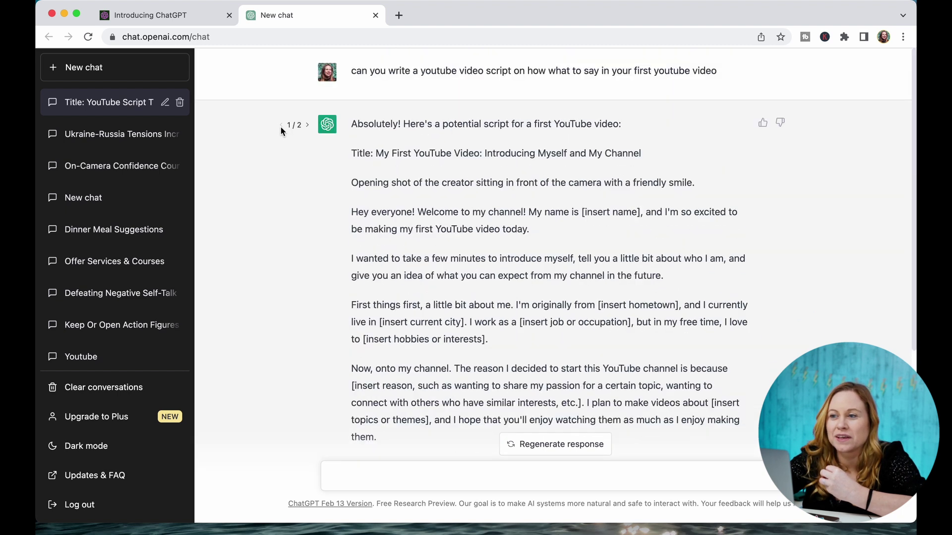
Step: Switch back to answer 2 of 2 and regenerate the response once more
left_click(306, 126)
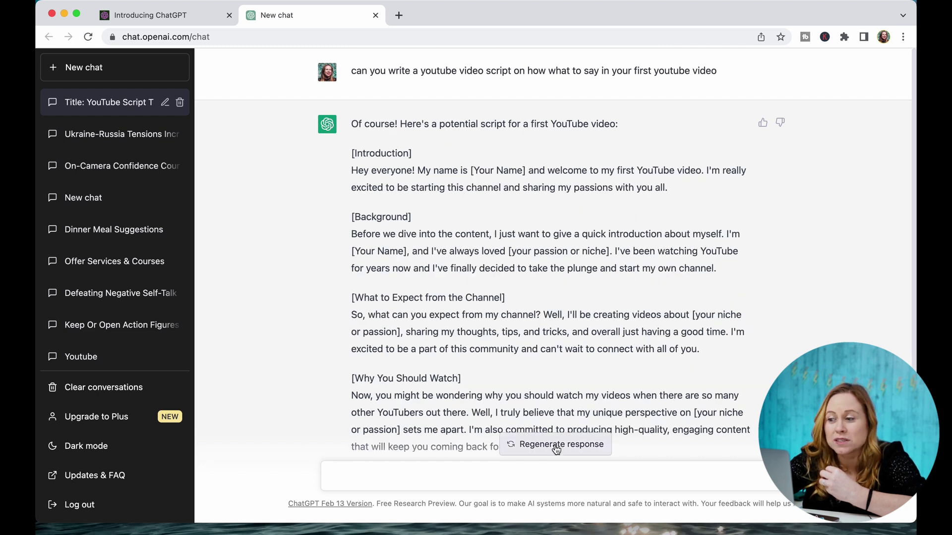
left_click(554, 446)
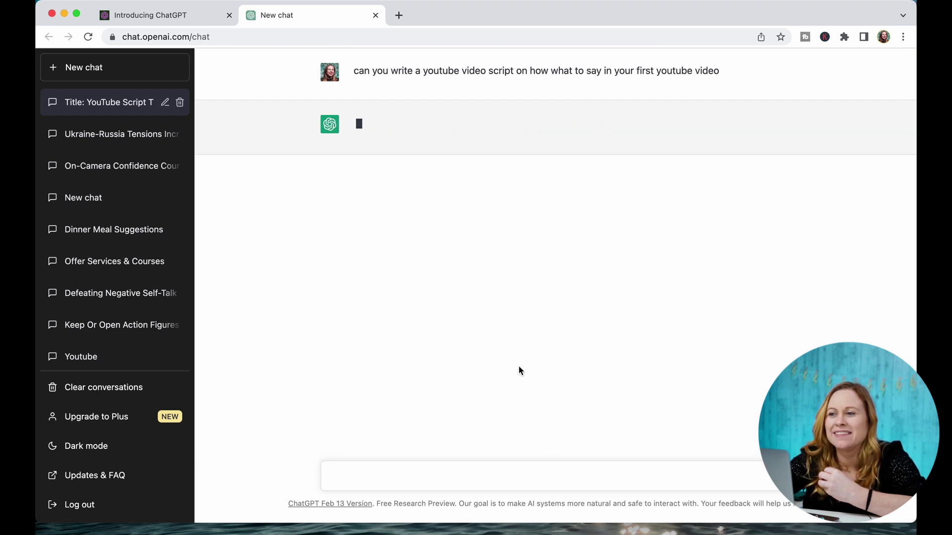